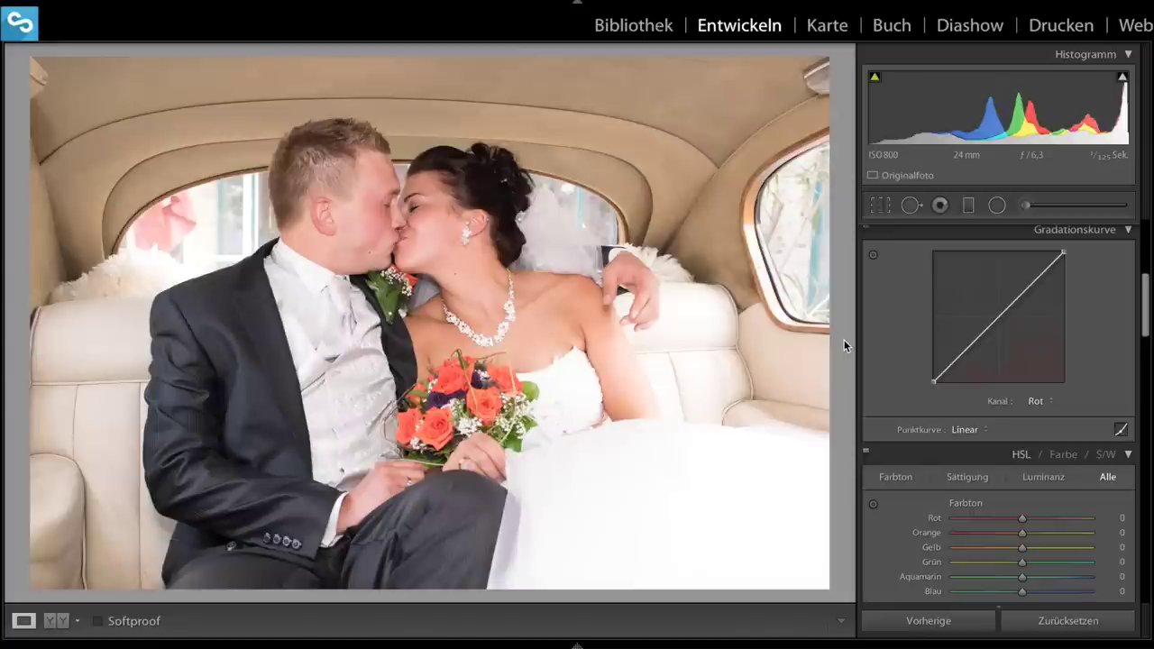
Step: Undo to preview the wedding car photo before the faded vintage edit
key("ctrl+z")
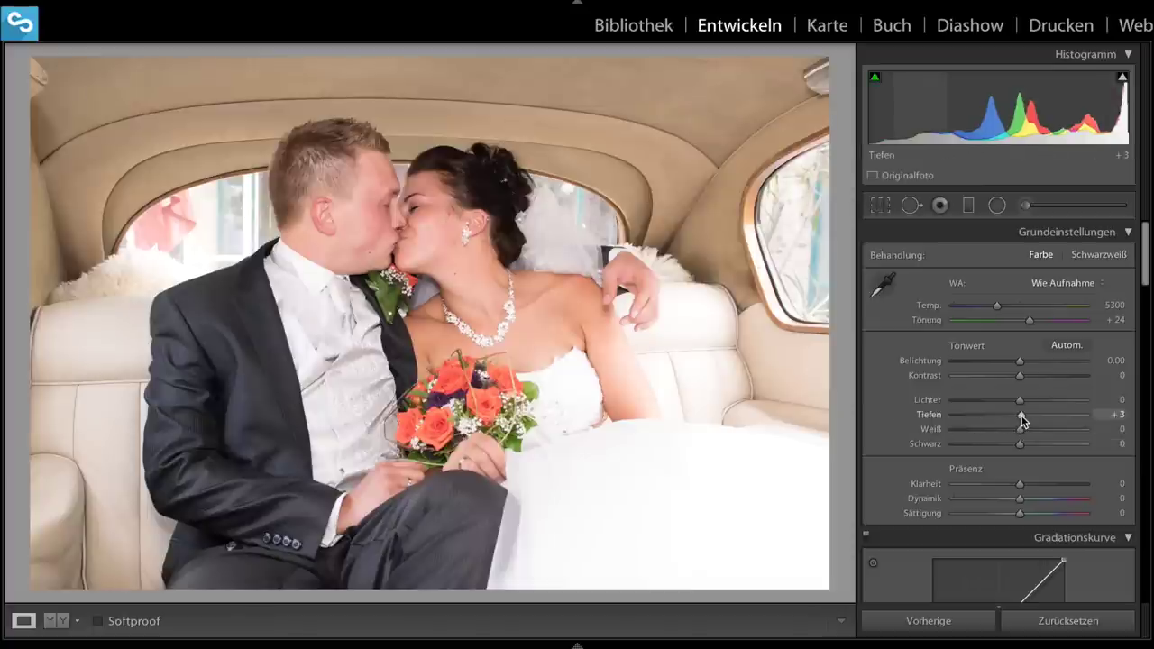
Step: Lift Tiefen (shadows) to +40 and lower Lichter (highlights) to -30
left_click_drag(1020, 415, 1047, 415)
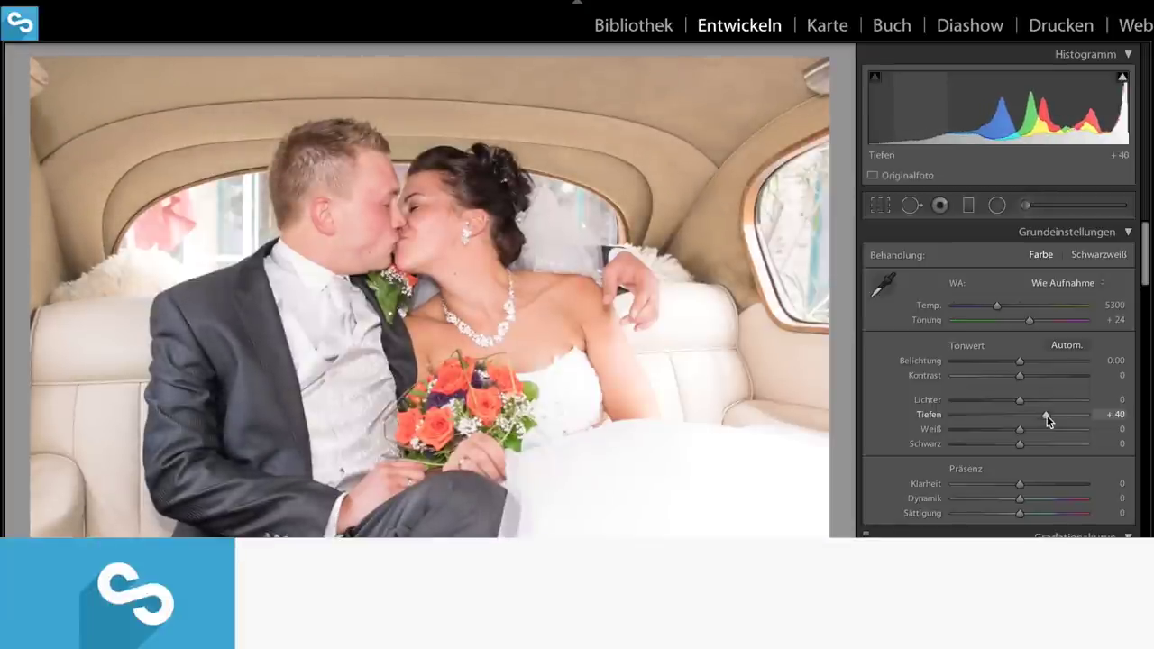
scroll(1024, 412, "down", 1)
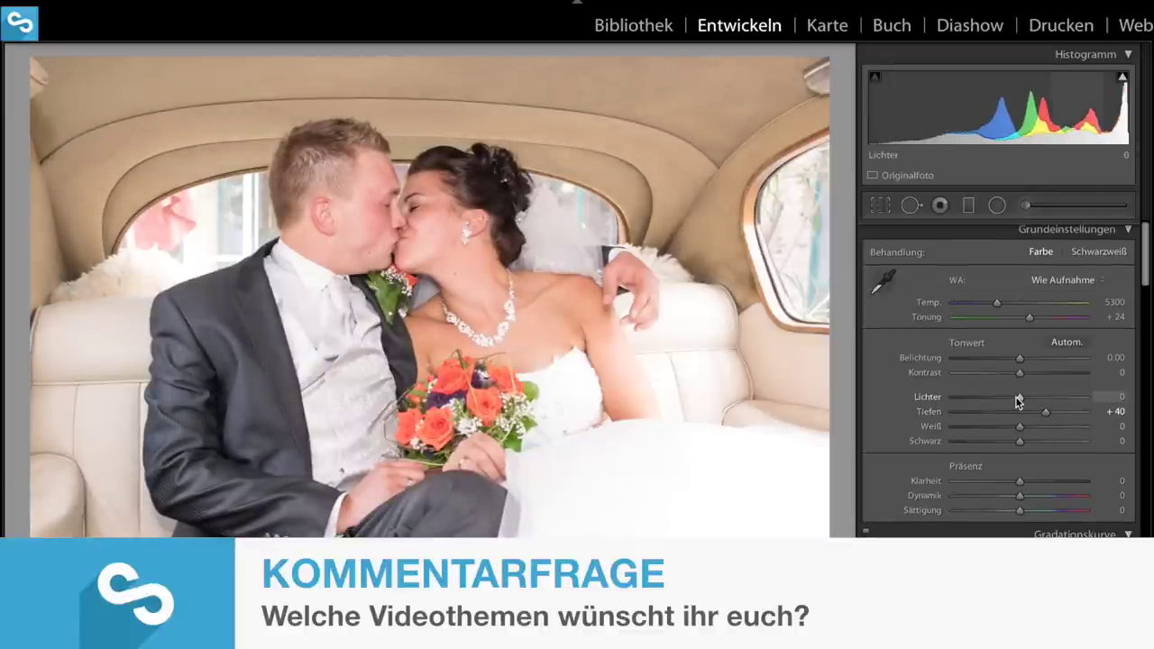
left_click_drag(1020, 397, 999, 398)
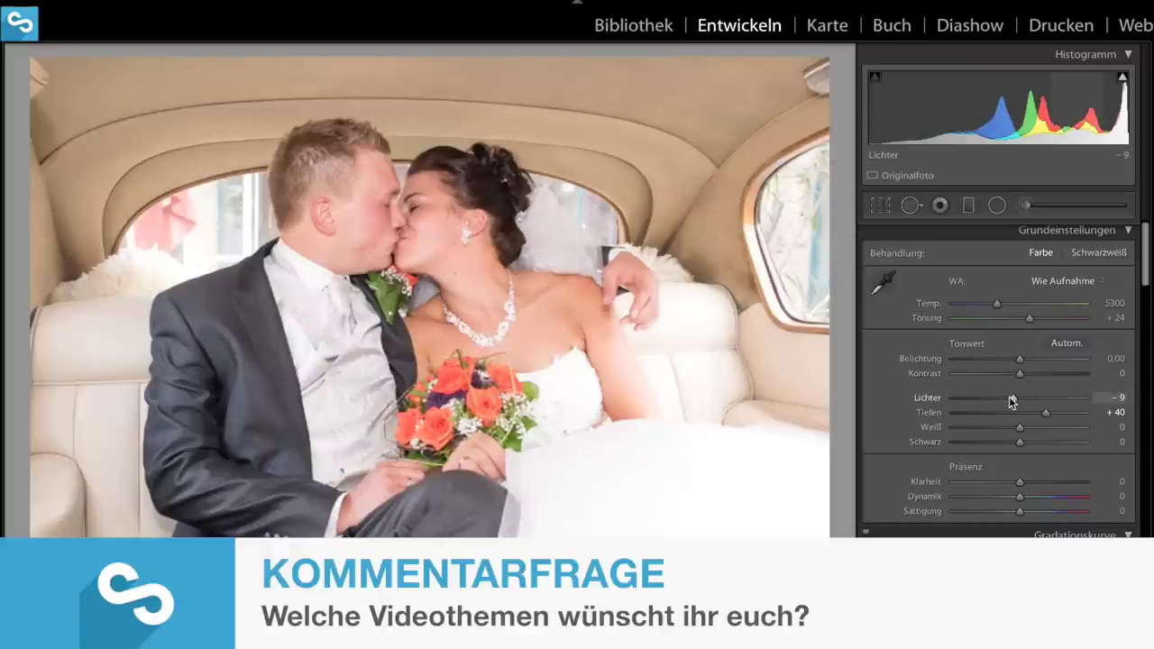
scroll(999, 402, "down", 1)
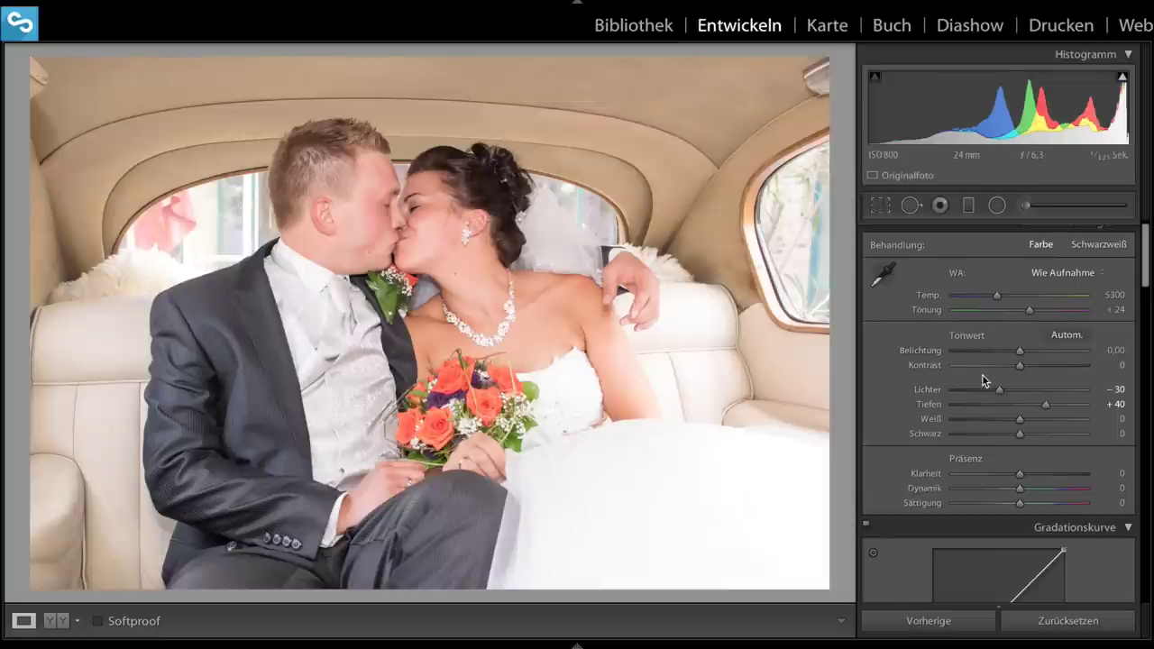
Step: Lower Klarheit, Dynamik and Sättigung each to -15
left_click(1012, 474)
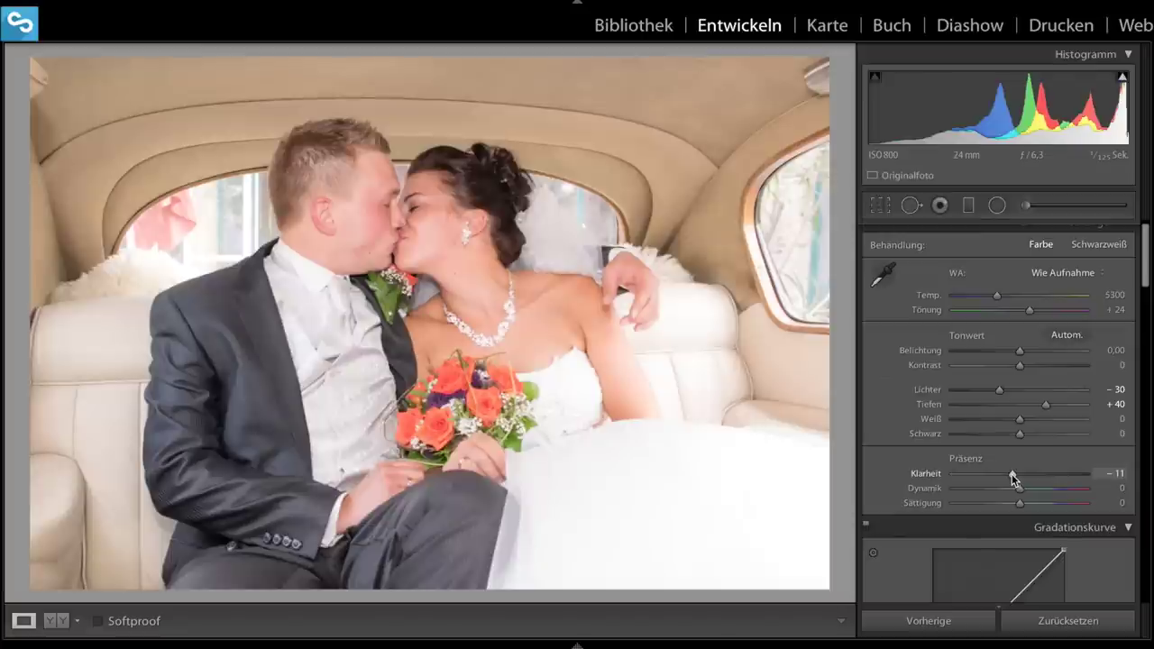
left_click_drag(1009, 474, 1008, 473)
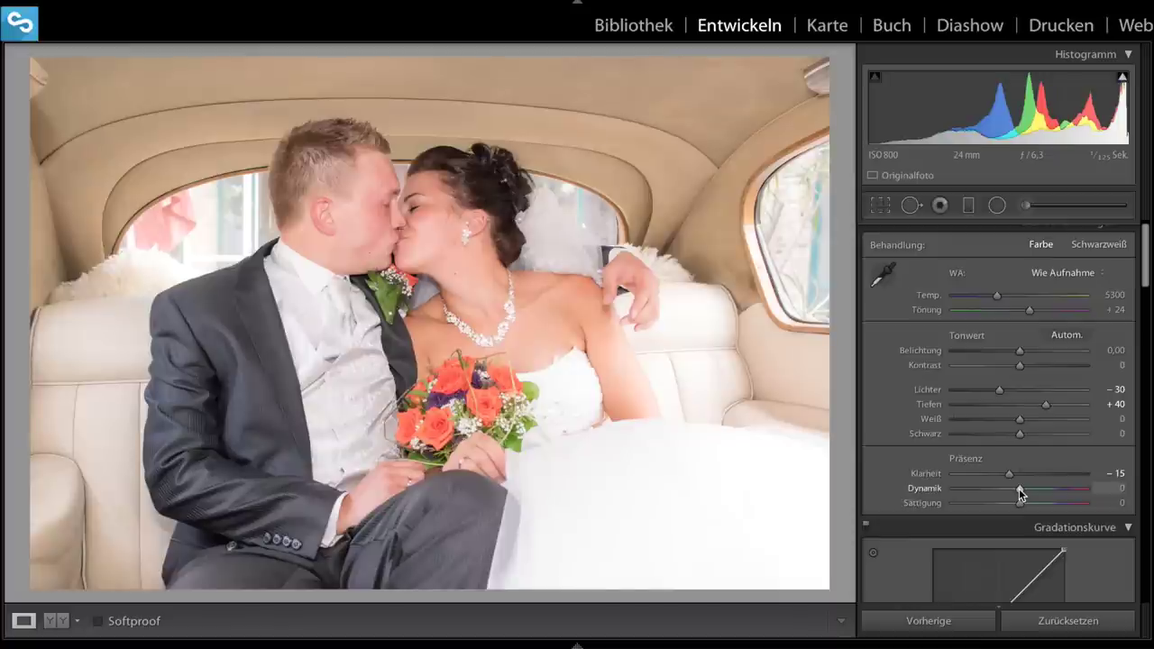
mouse_move(1019, 489)
left_mouse_down()
mouse_move(1008, 488)
mouse_move(1009, 504)
left_mouse_up()
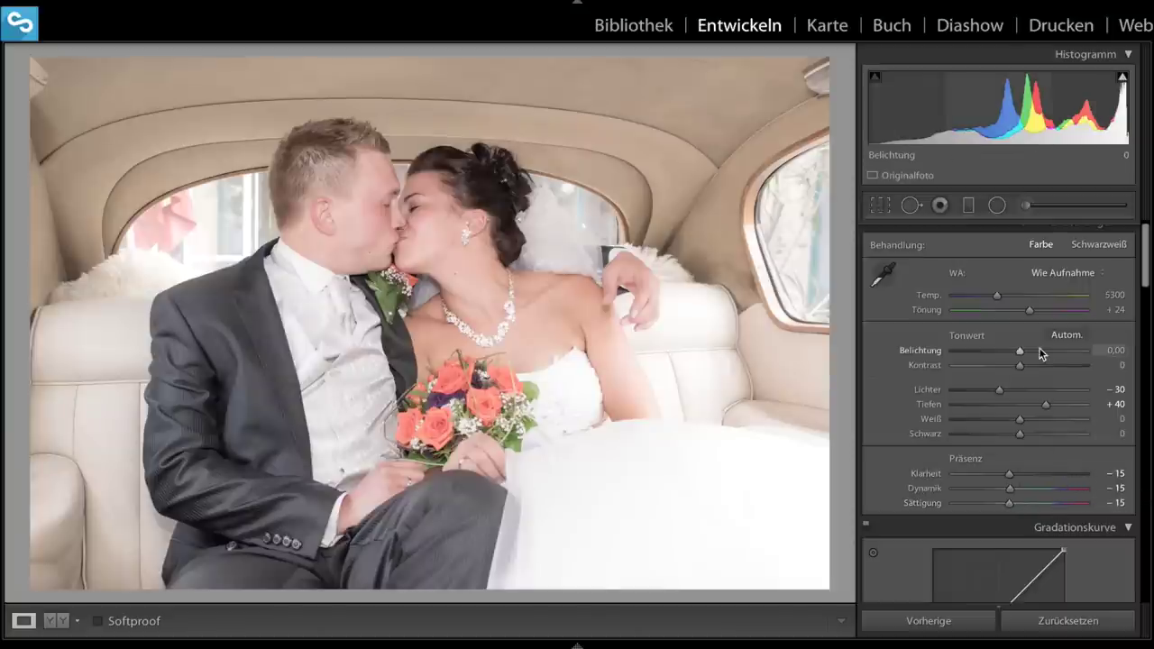
scroll(1001, 379, "up", 1)
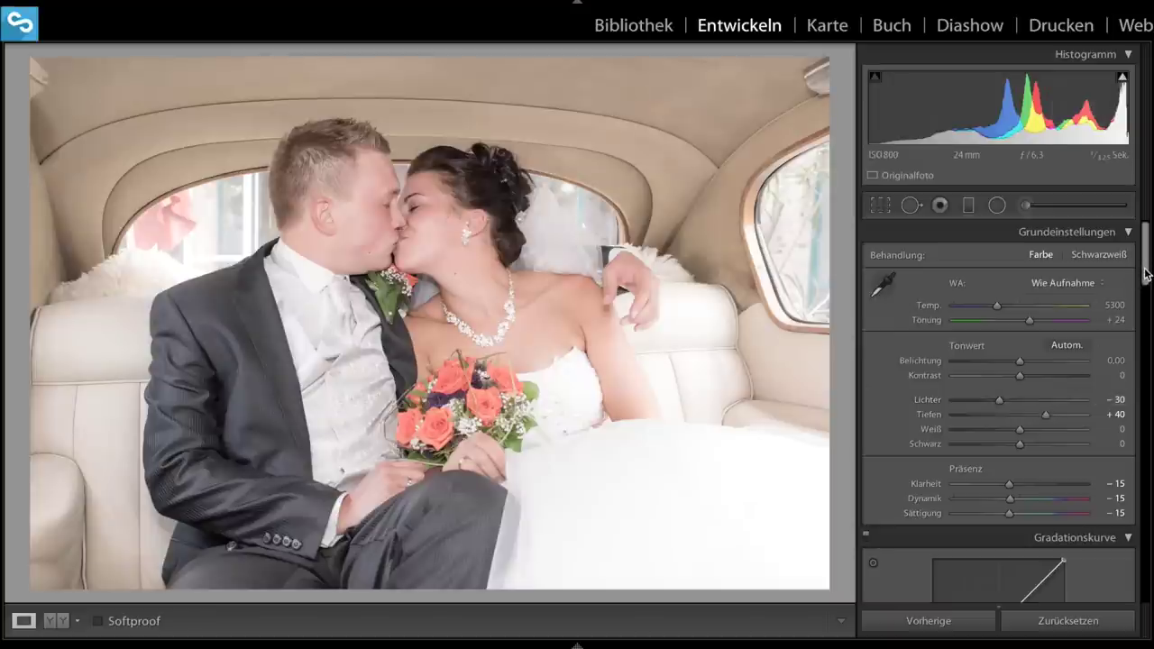
Step: Set Schärfen Betrag to 80 and Maskieren to 25 while previewing the mask
left_click_drag(1145, 275, 1142, 458)
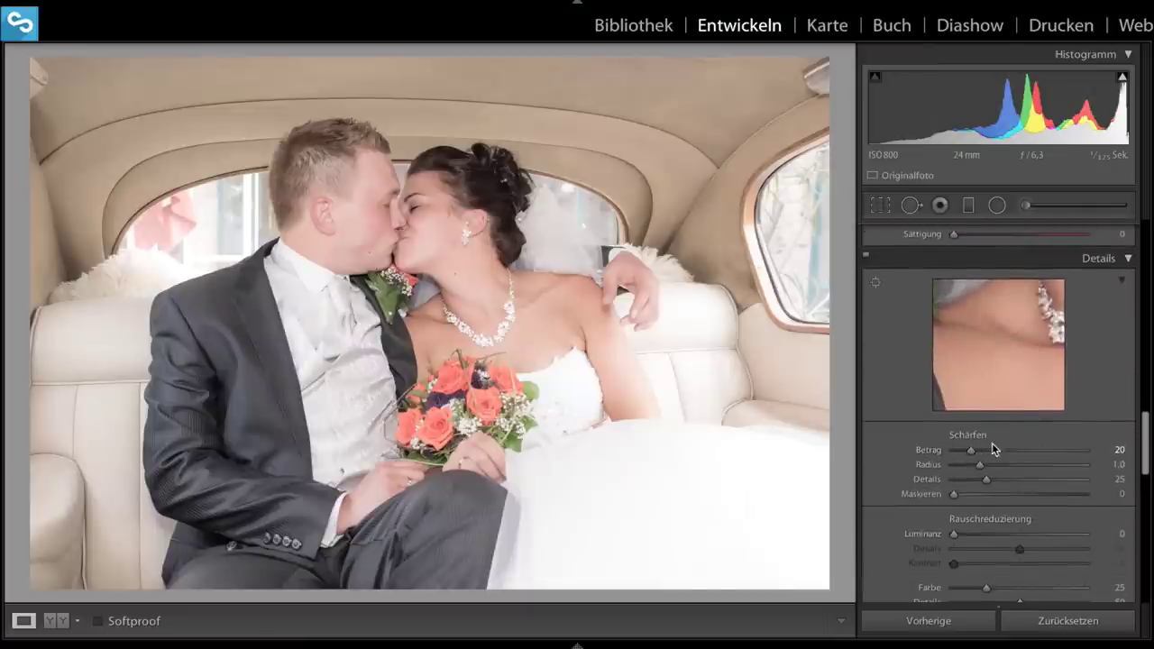
left_click_drag(973, 451, 1023, 450)
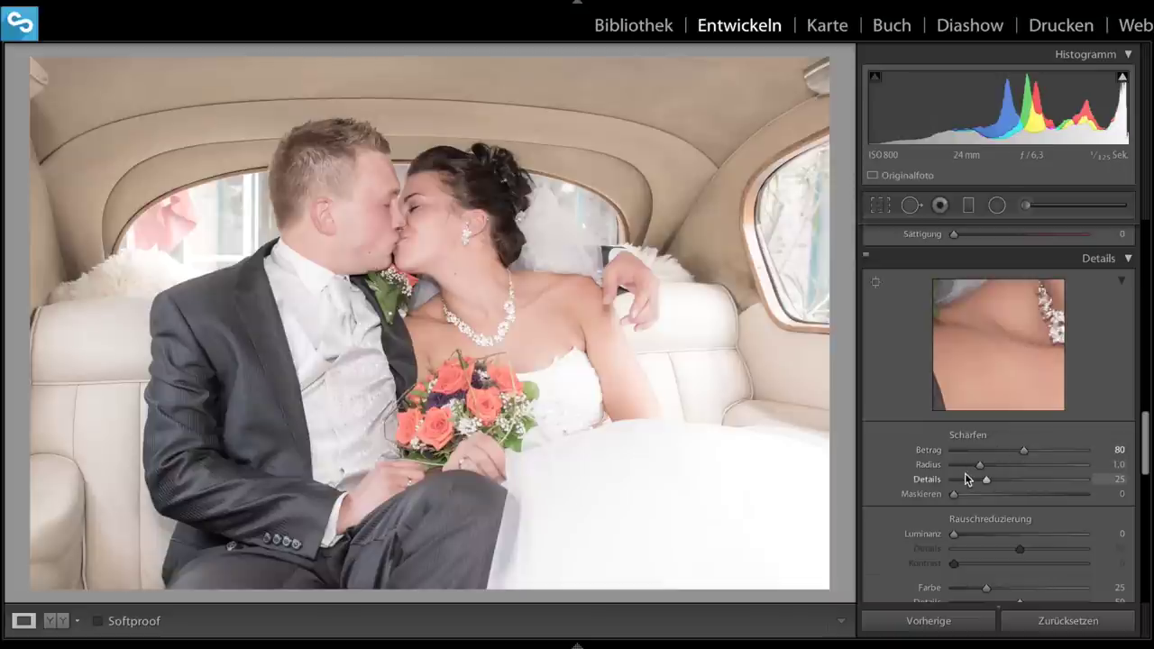
left_click_drag(954, 496, 985, 496)
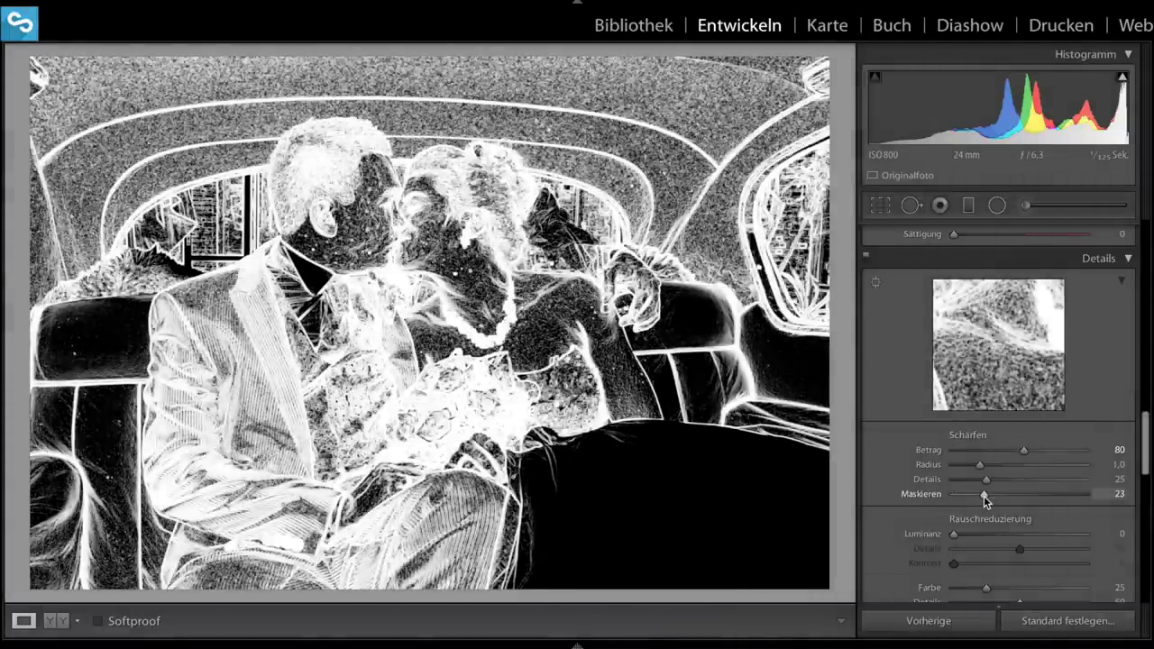
left_click_drag(984, 496, 987, 496)
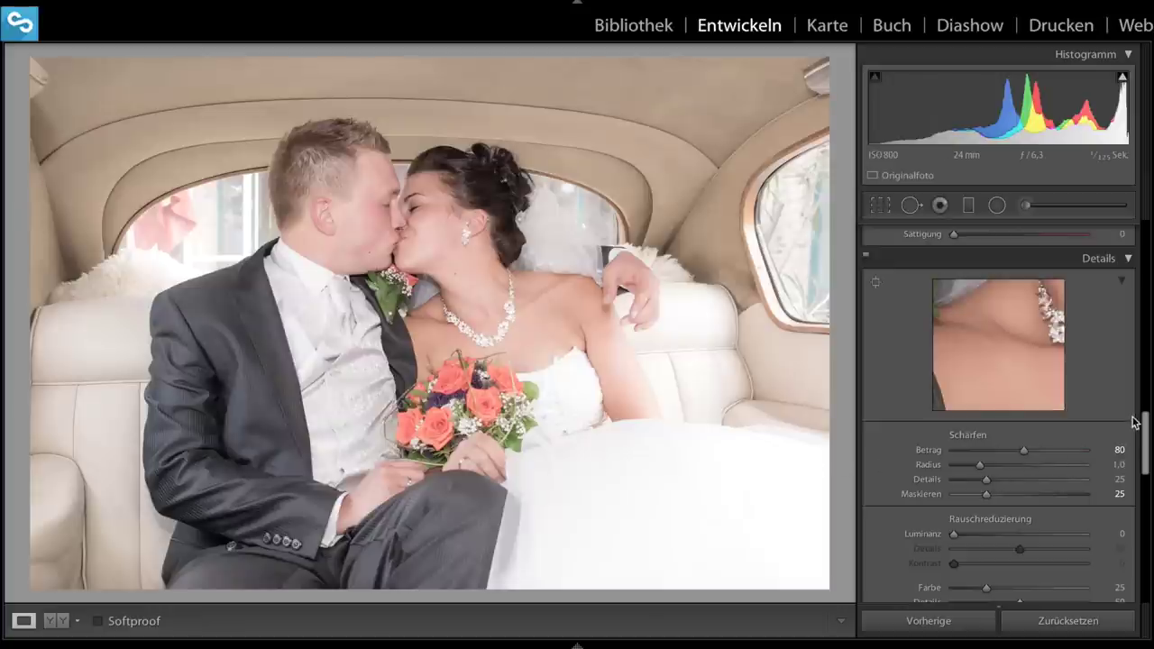
Step: Enable Profilkorrekturen and Chromatische Aberration entfernen in Objektivkorrekturen
left_click_drag(1145, 441, 1148, 481)
left_click(954, 424)
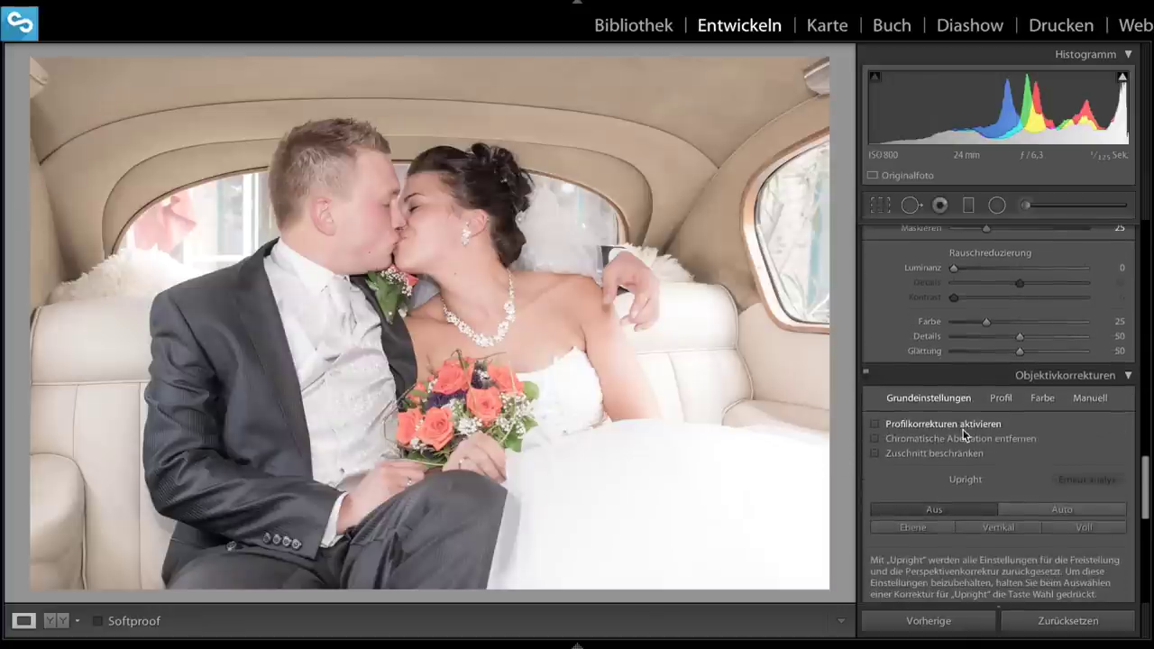
left_click(952, 439)
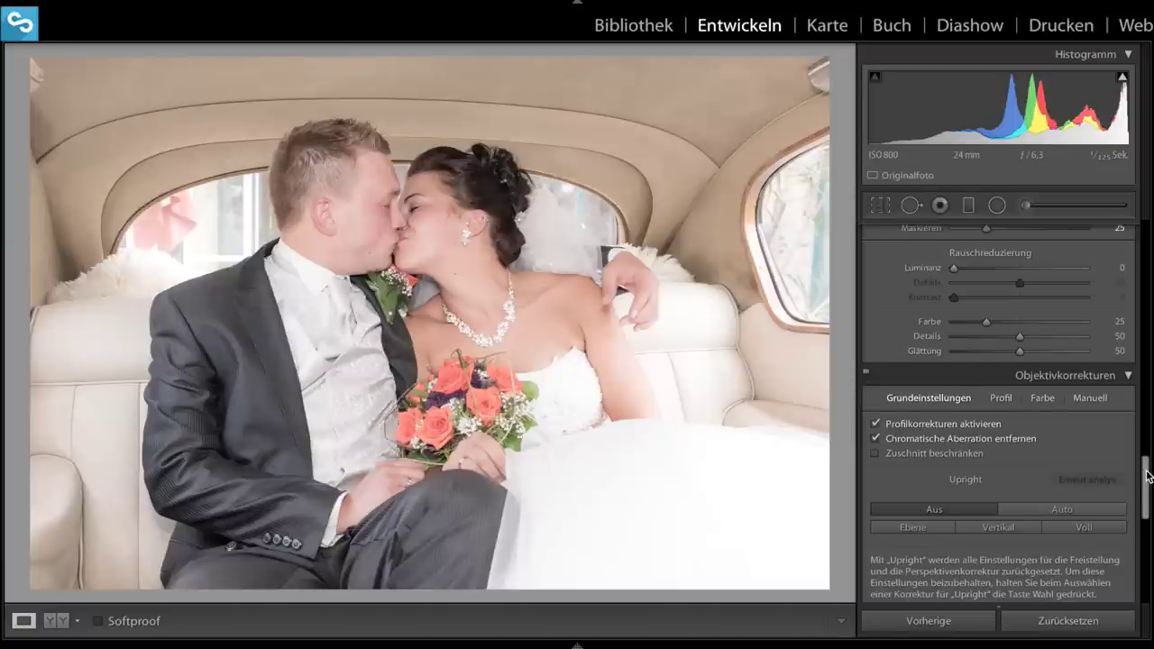
left_click_drag(1148, 476, 1148, 453)
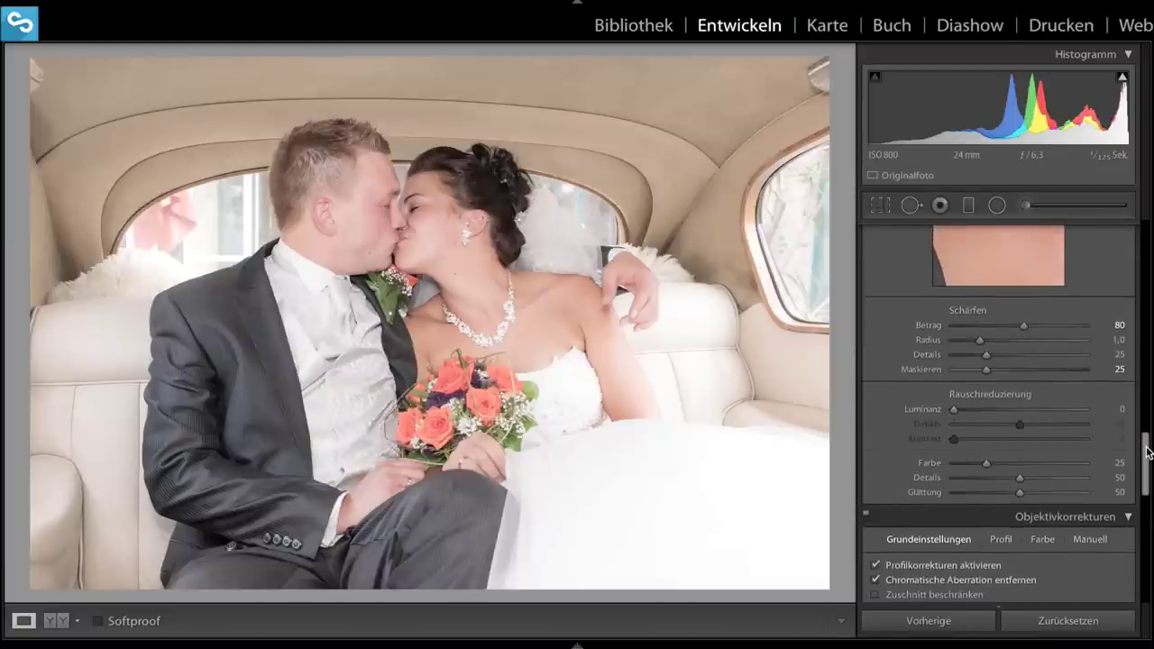
left_click_drag(1148, 453, 1148, 446)
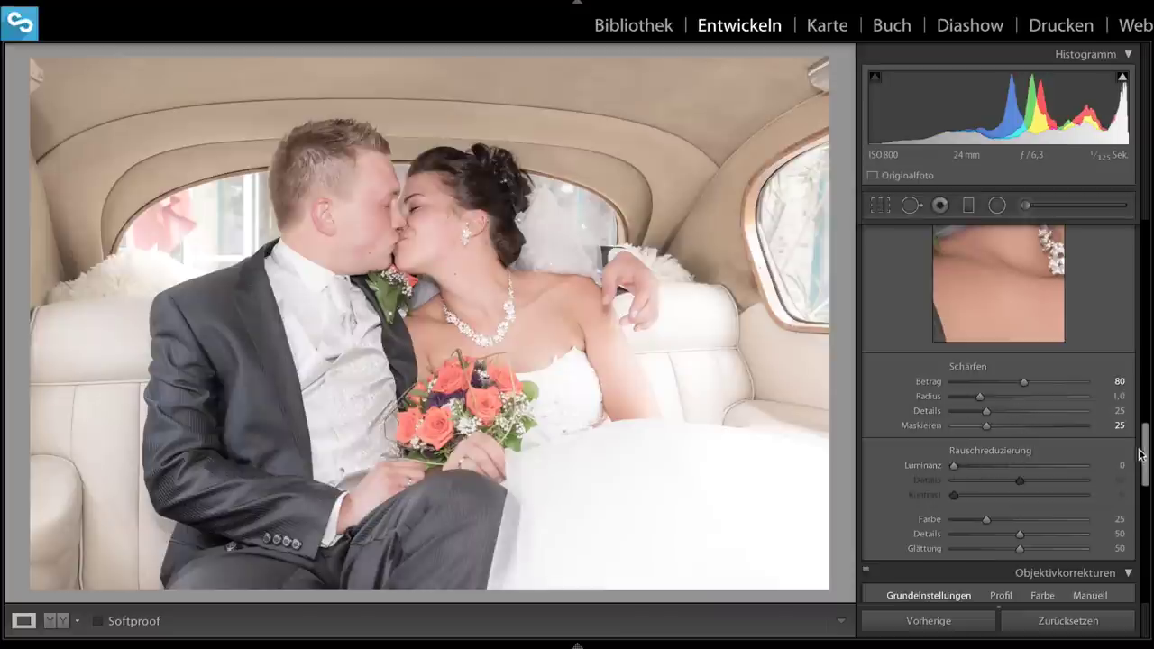
mouse_move(1148, 451)
left_mouse_down()
mouse_move(1144, 254)
mouse_move(1141, 285)
left_mouse_up()
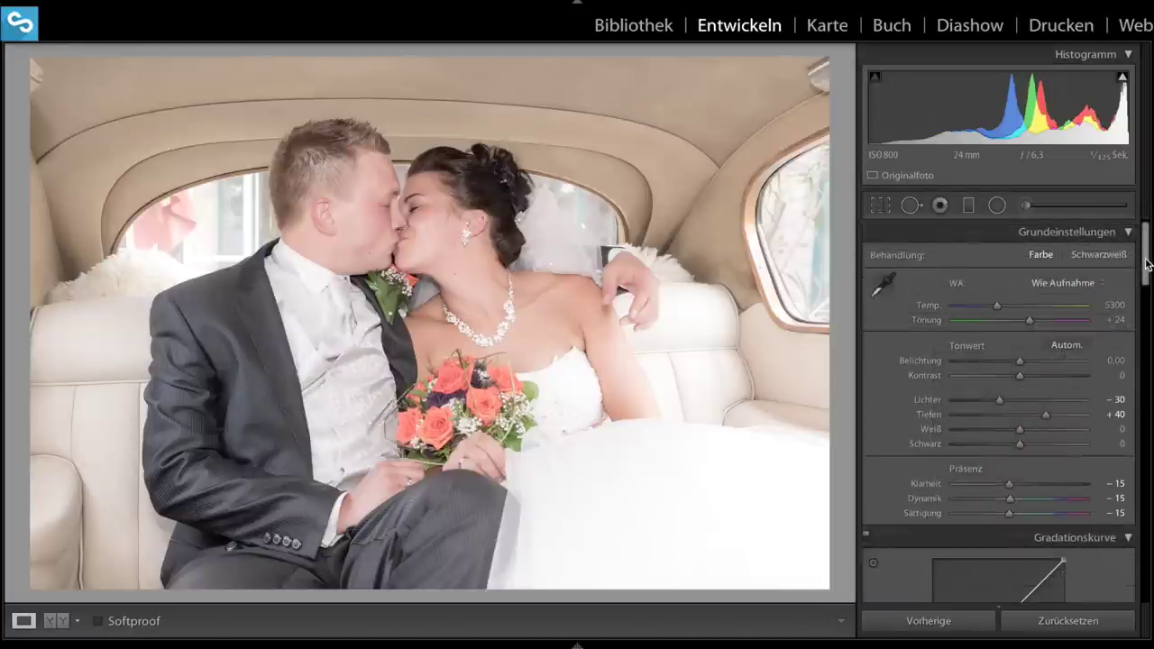
Step: Shape the RGB curve: lift the black point, cap whites at 89%, add shadow and highlight points
left_click_drag(1146, 260, 1145, 306)
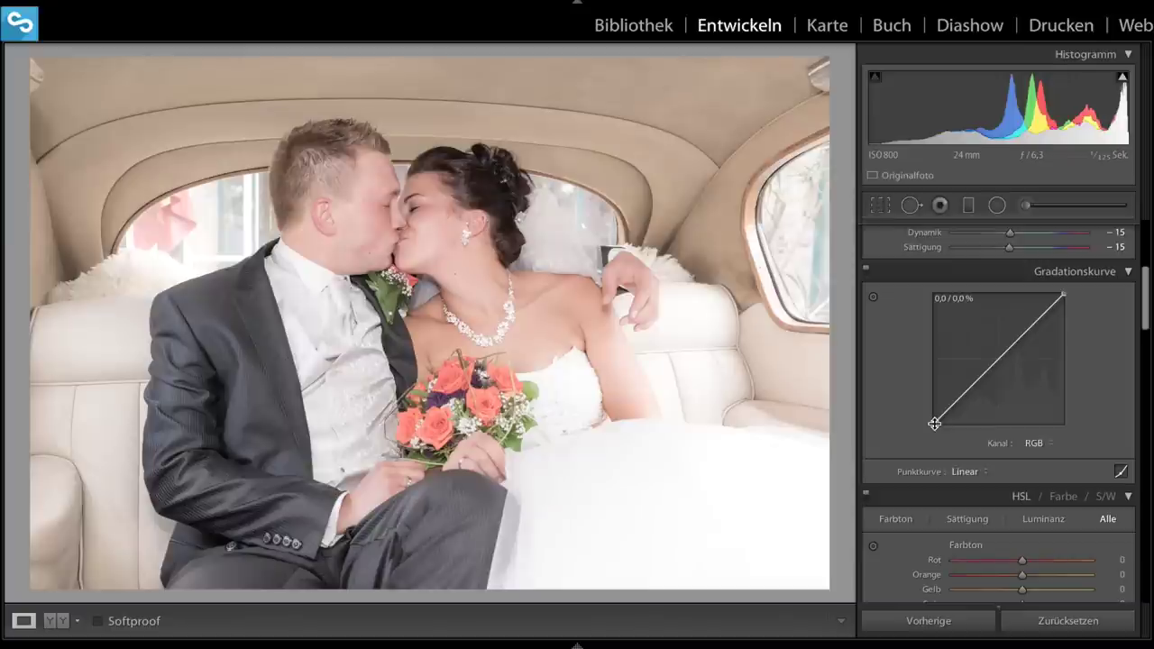
left_click_drag(934, 423, 934, 421)
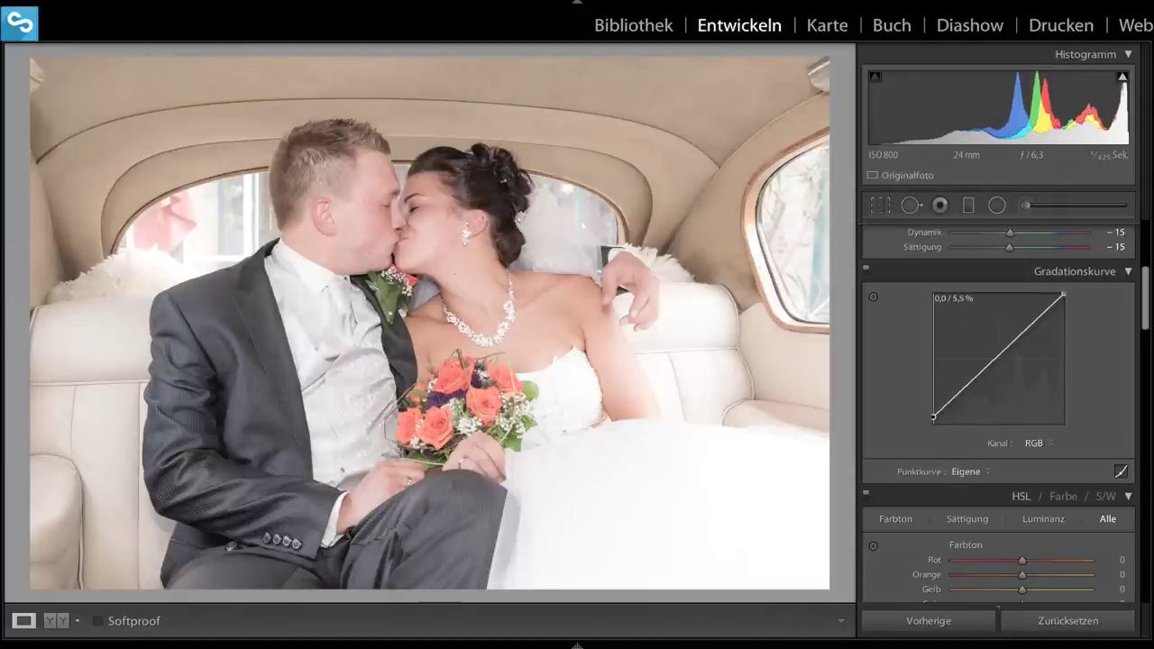
left_click_drag(935, 422, 935, 407)
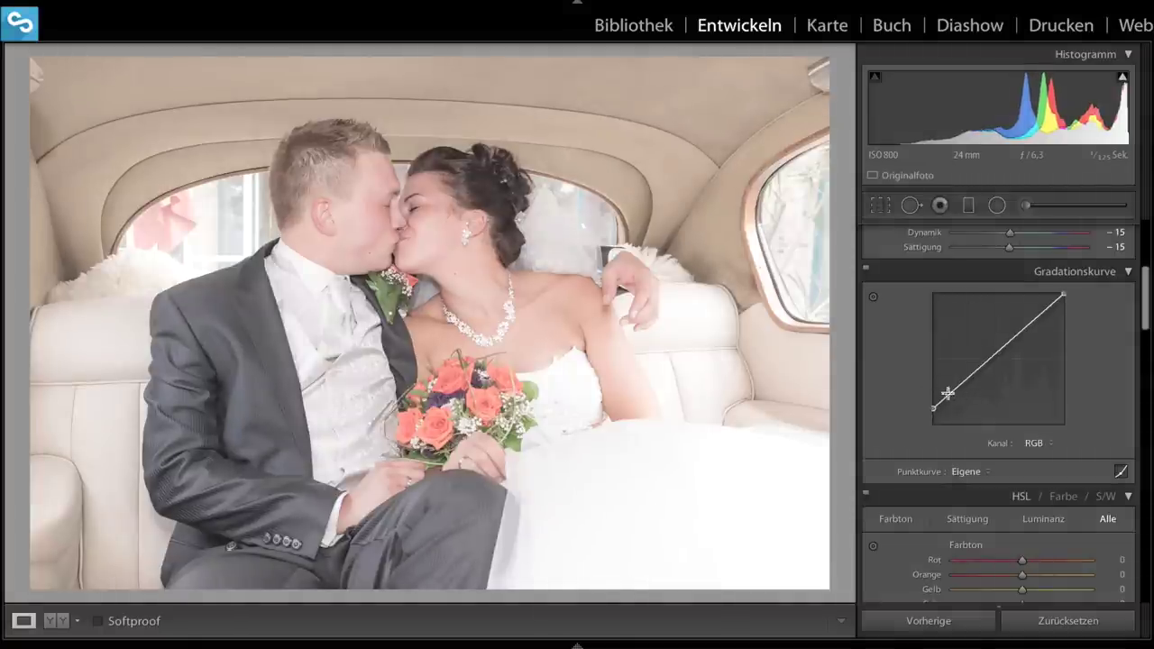
left_click_drag(1066, 294, 1065, 300)
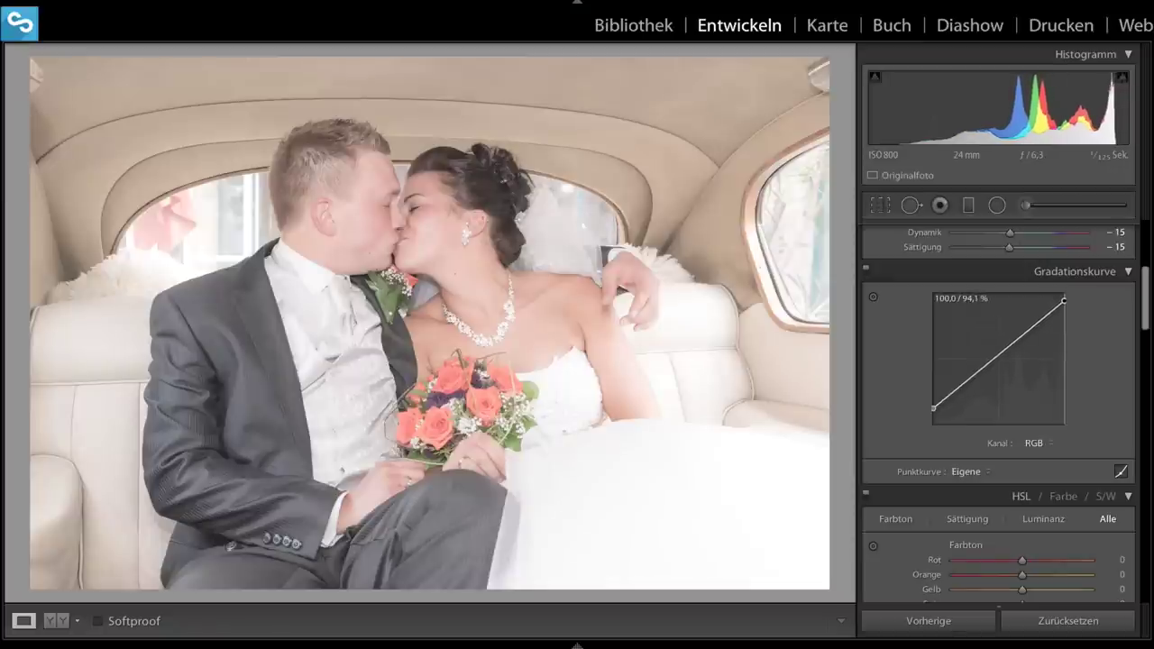
left_click_drag(1064, 300, 1064, 308)
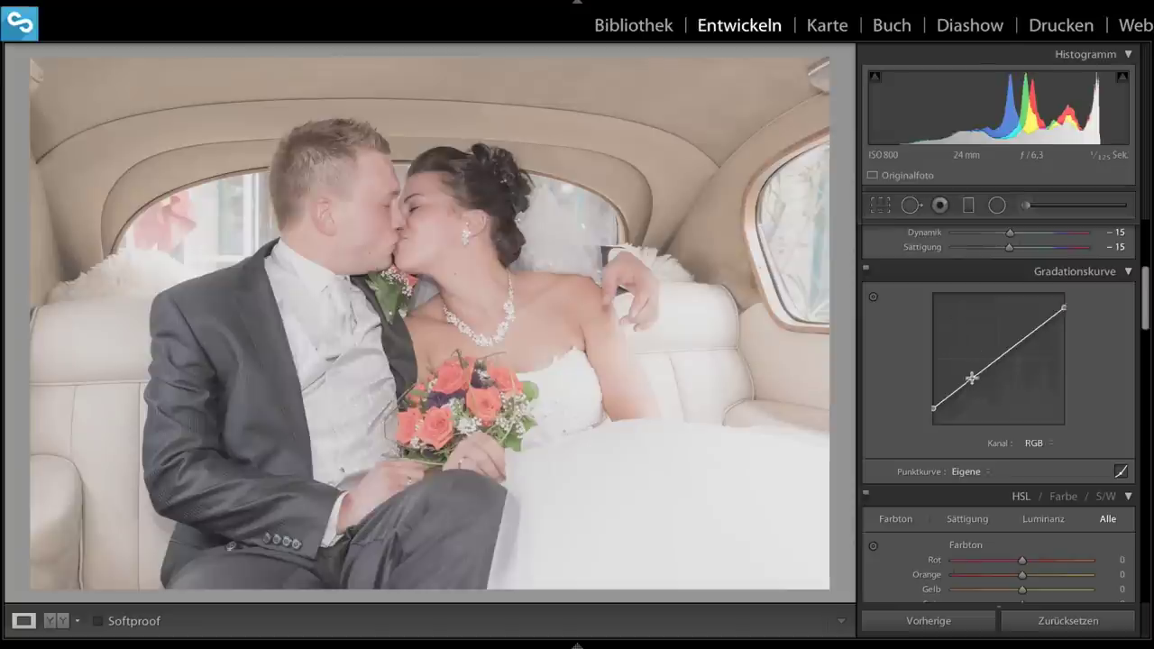
left_click_drag(964, 385, 966, 391)
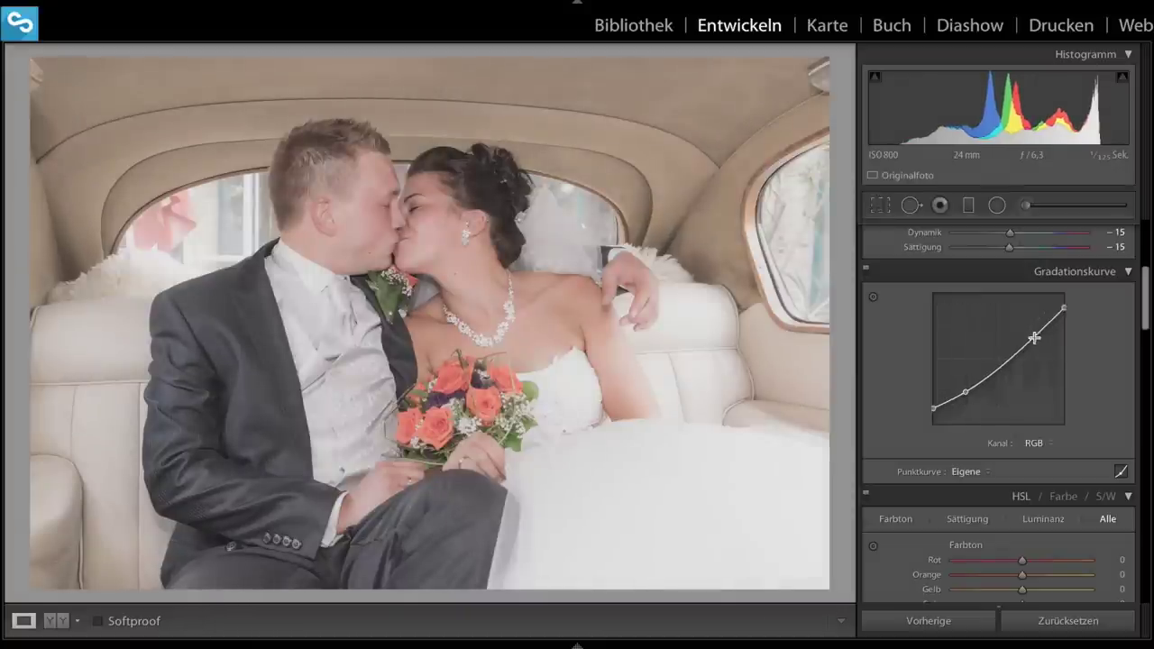
left_click_drag(1032, 339, 1032, 327)
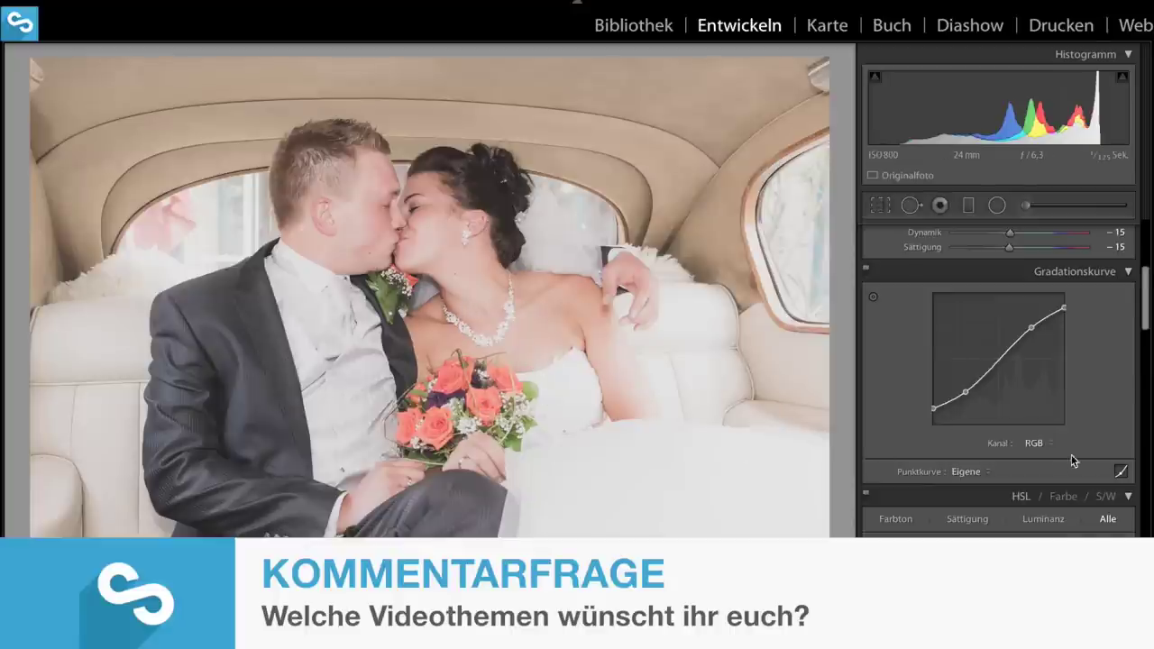
Step: On the Blau curve, raise the black point, lower the white point, and add shadow and highlight points
scroll(1072, 455, "up", 3)
left_click(1032, 566)
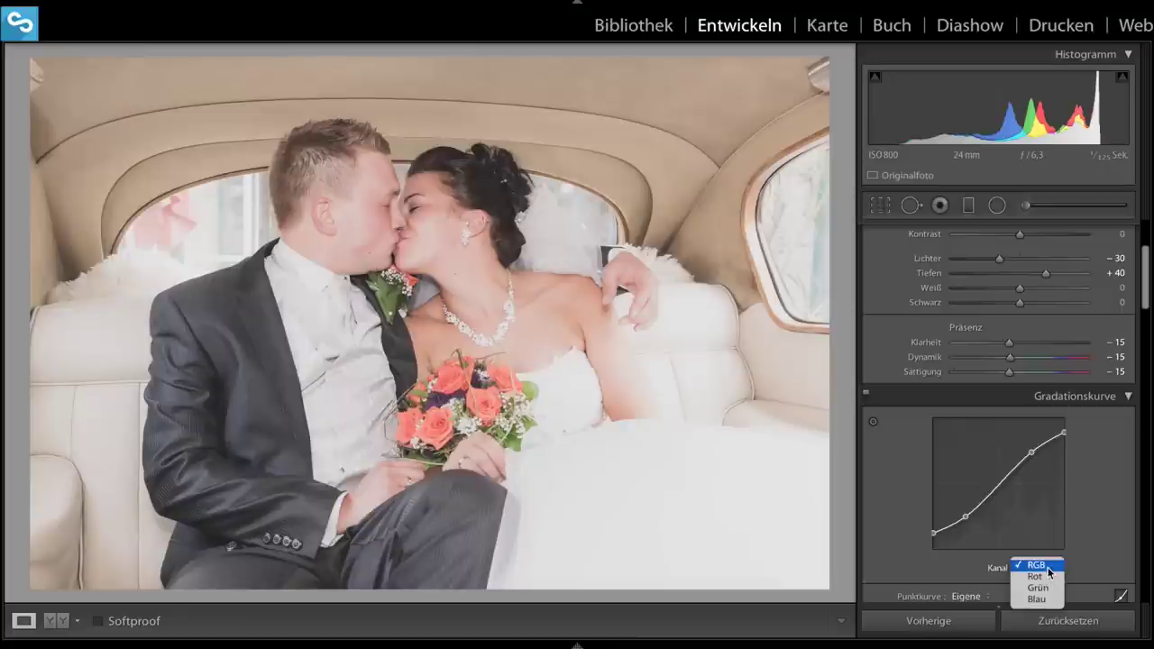
left_click(1038, 601)
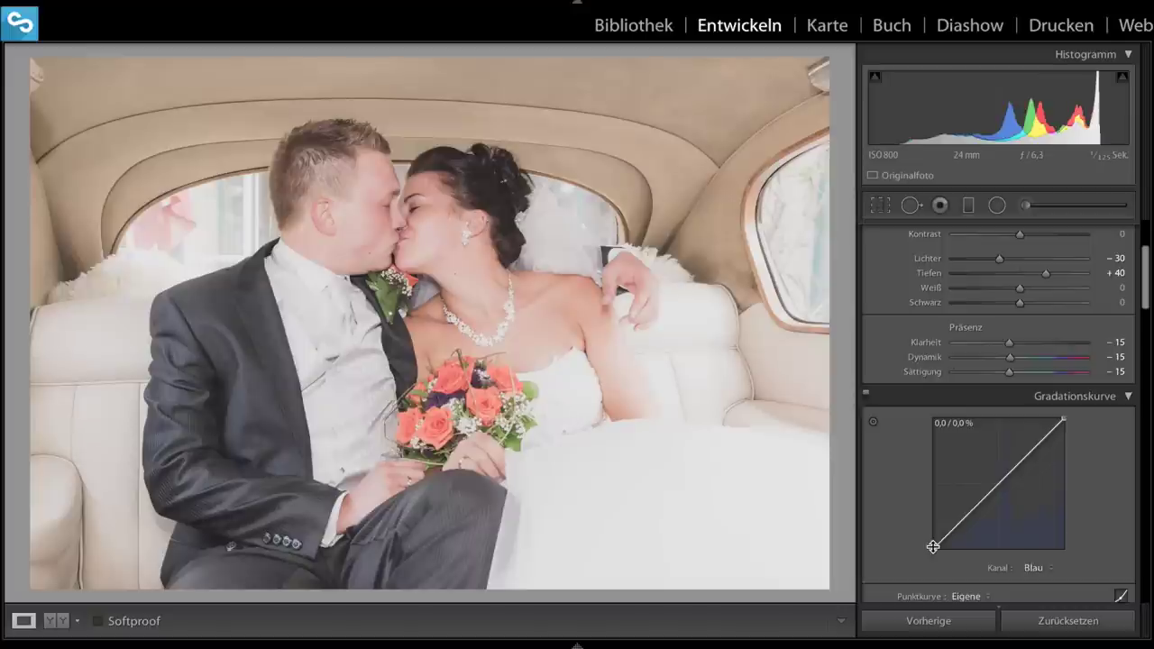
left_click_drag(933, 546, 934, 536)
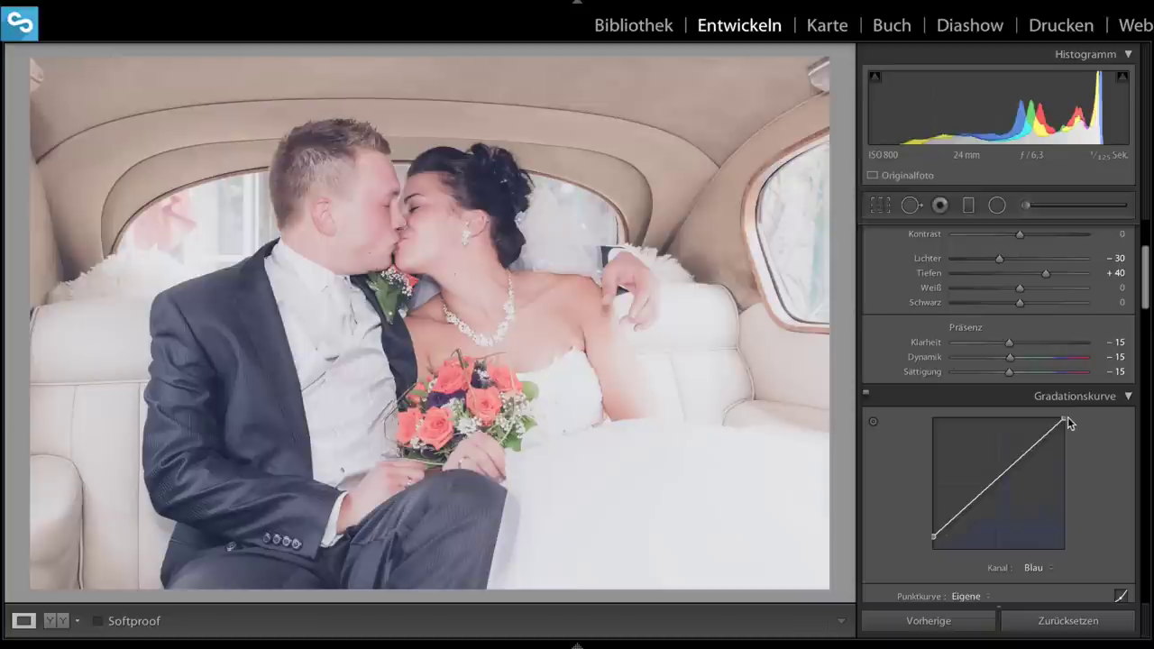
left_click_drag(1065, 420, 1064, 430)
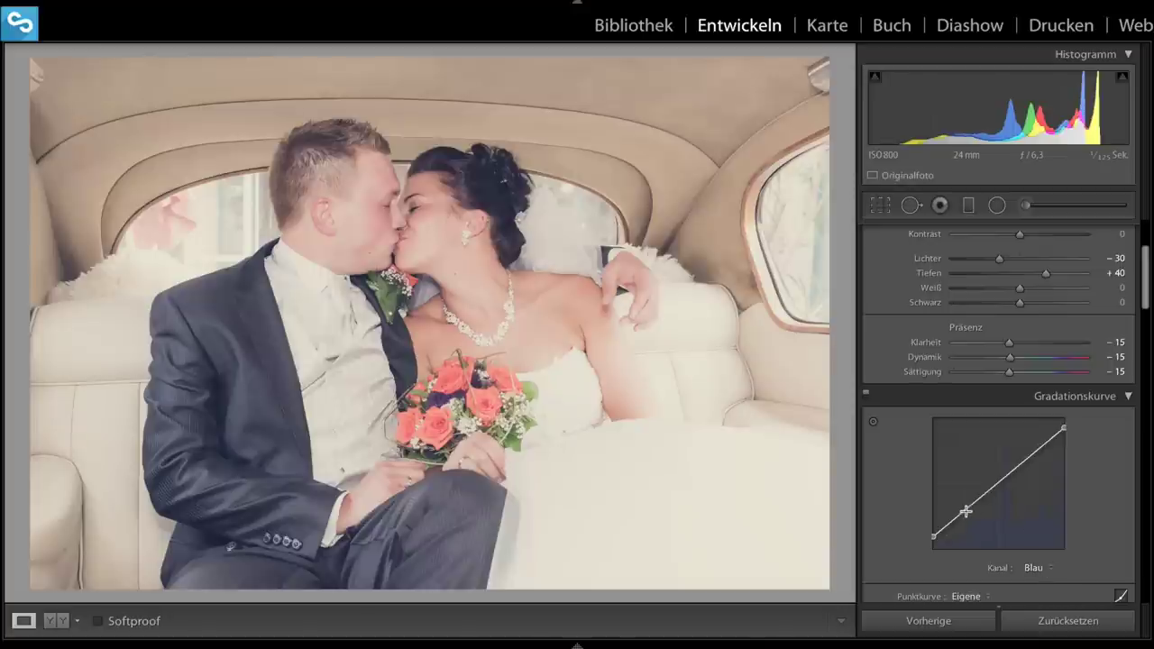
left_click_drag(967, 509, 967, 513)
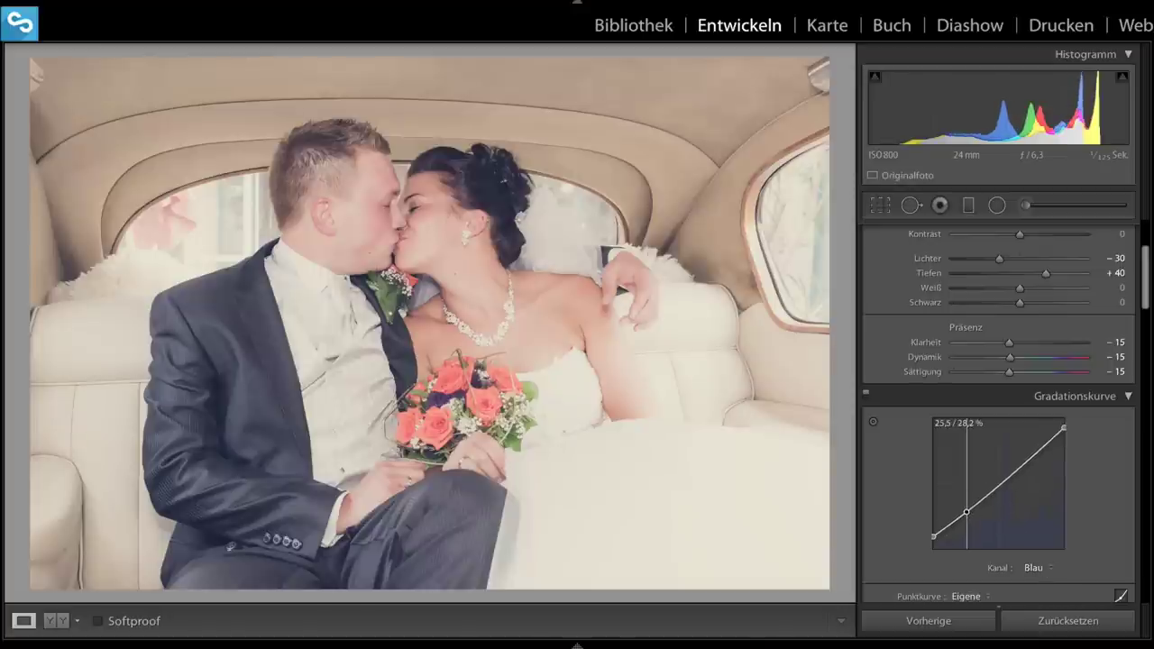
left_click_drag(1033, 457, 1031, 451)
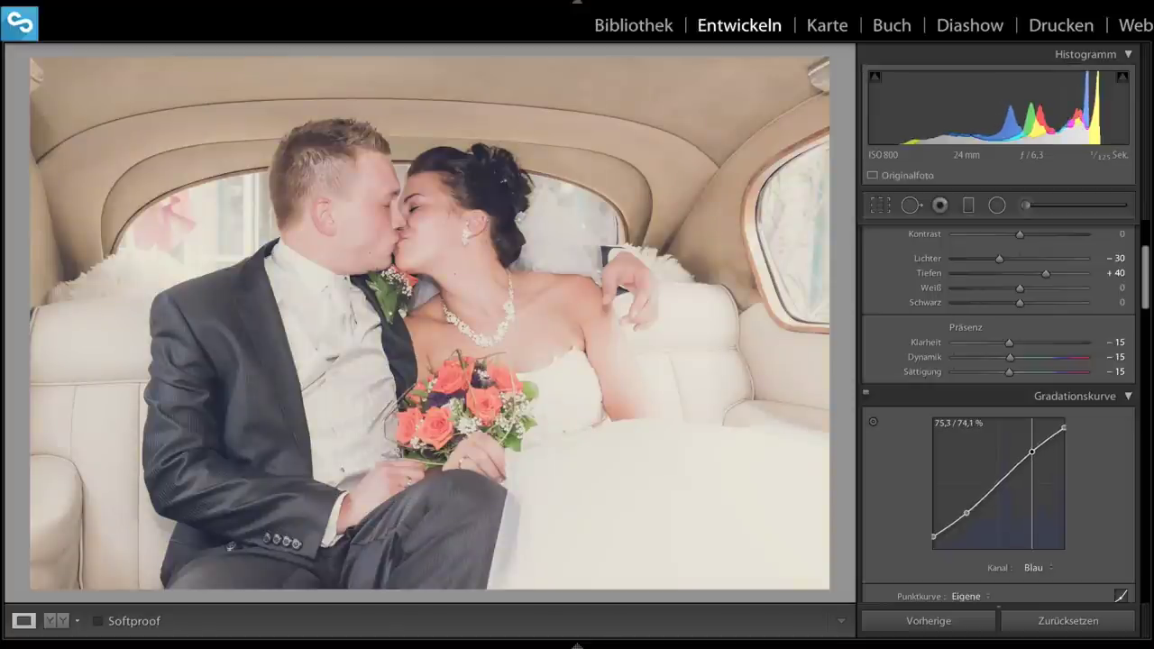
Step: Add a slightly nudged midtone point on the Rot curve
left_click(1038, 570)
left_click(1038, 544)
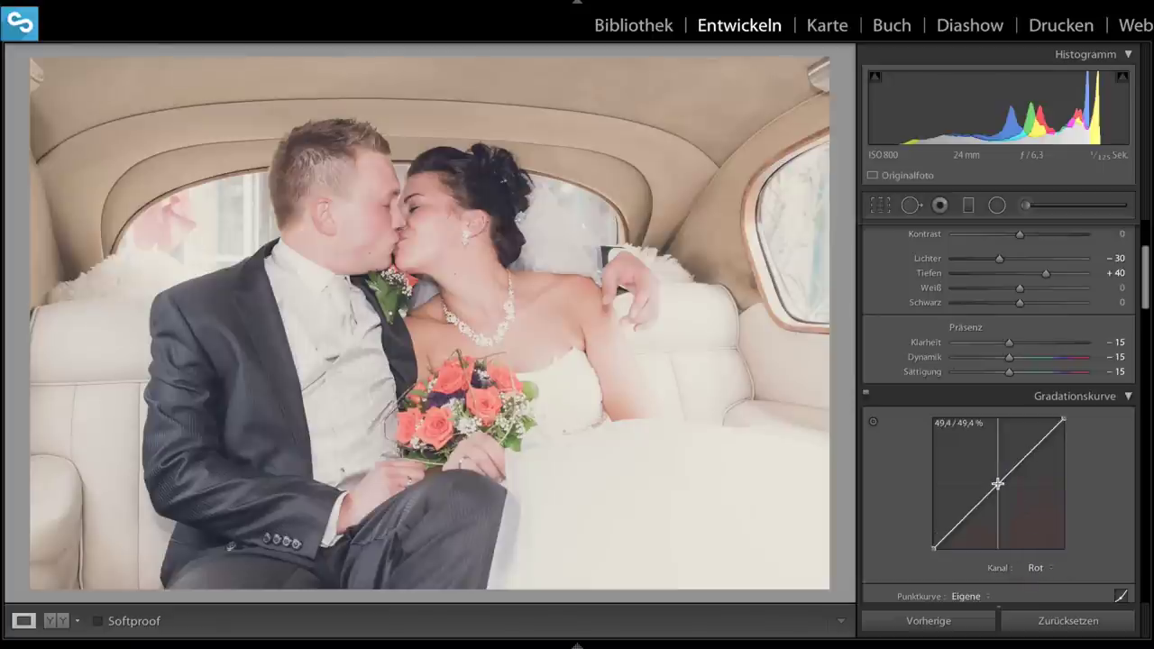
left_click(997, 484)
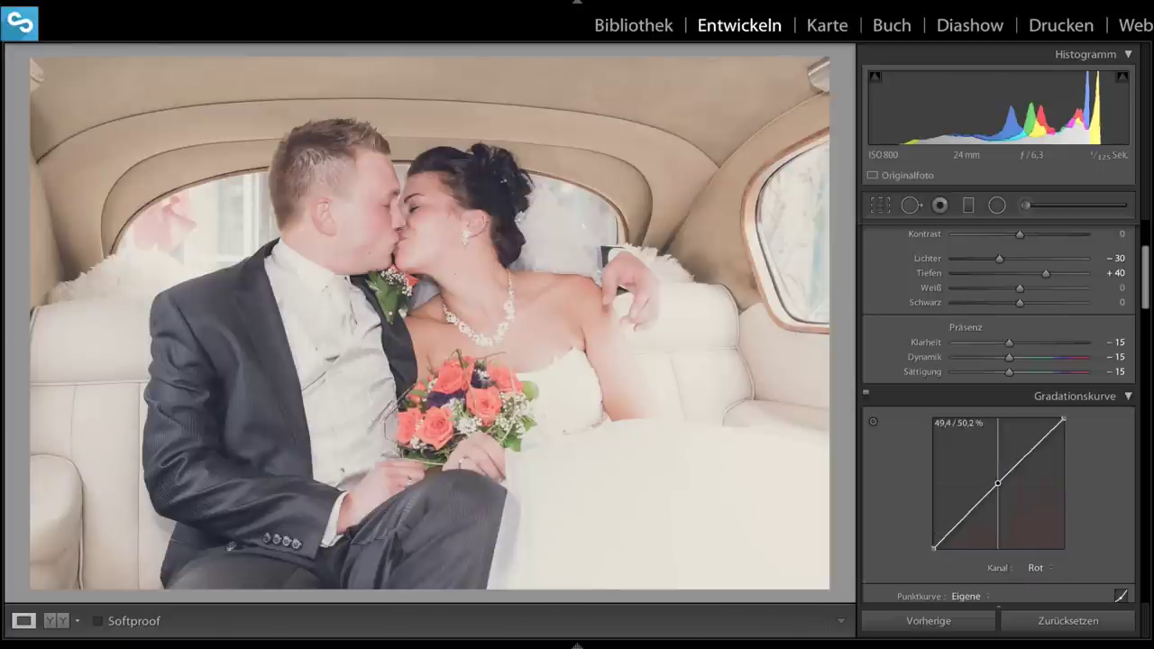
left_click_drag(998, 483, 999, 483)
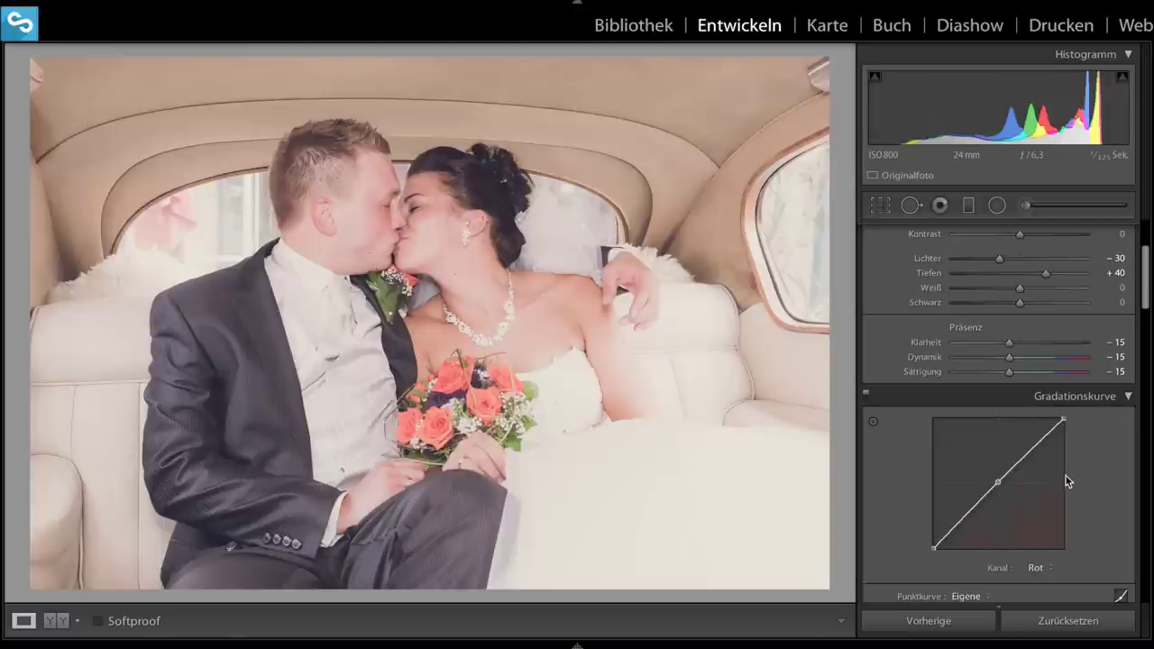
left_click_drag(1147, 282, 1150, 534)
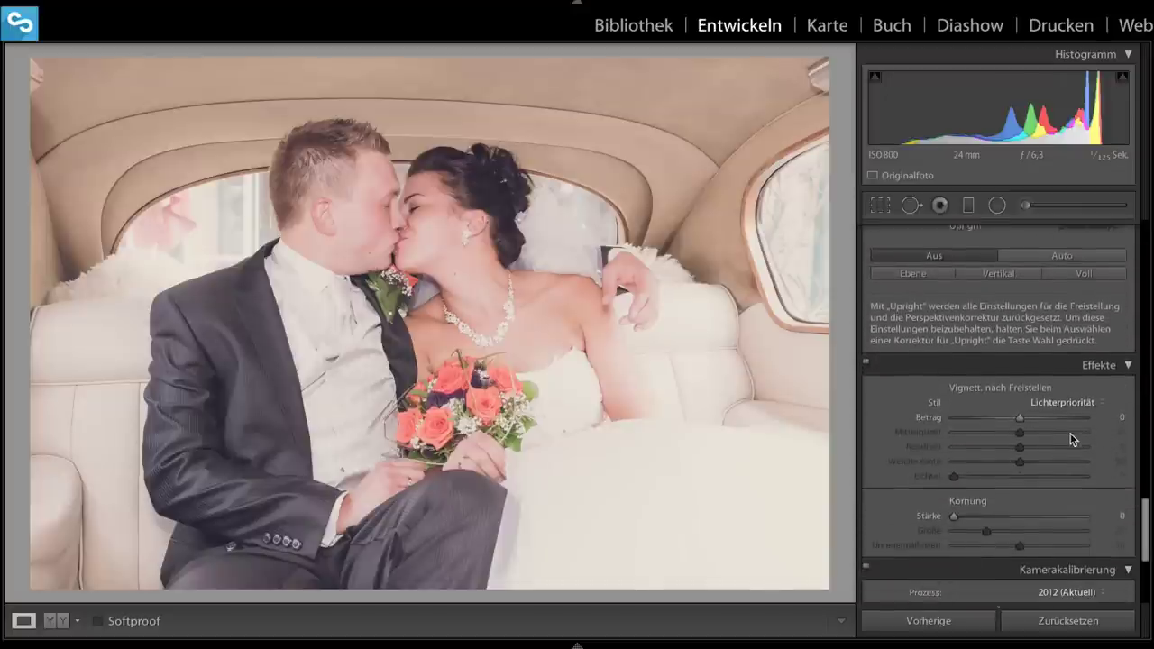
Step: Set Vignette Betrag to -25 and Körnung Stärke to 30
left_click_drag(1018, 420, 1004, 421)
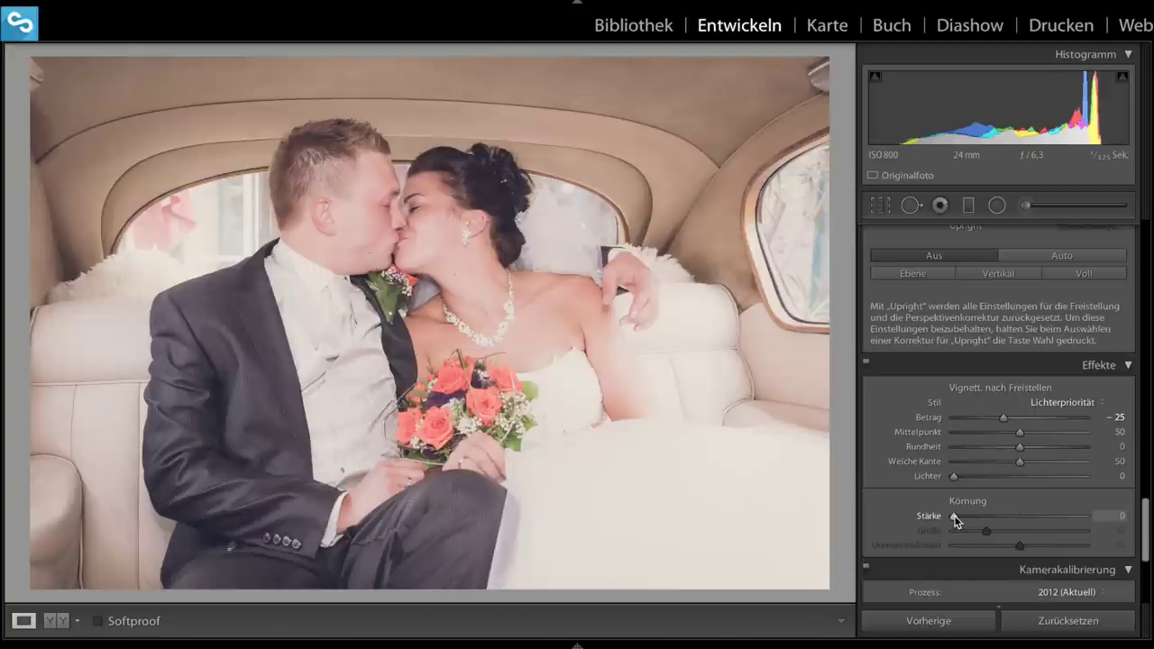
left_click_drag(953, 517, 991, 520)
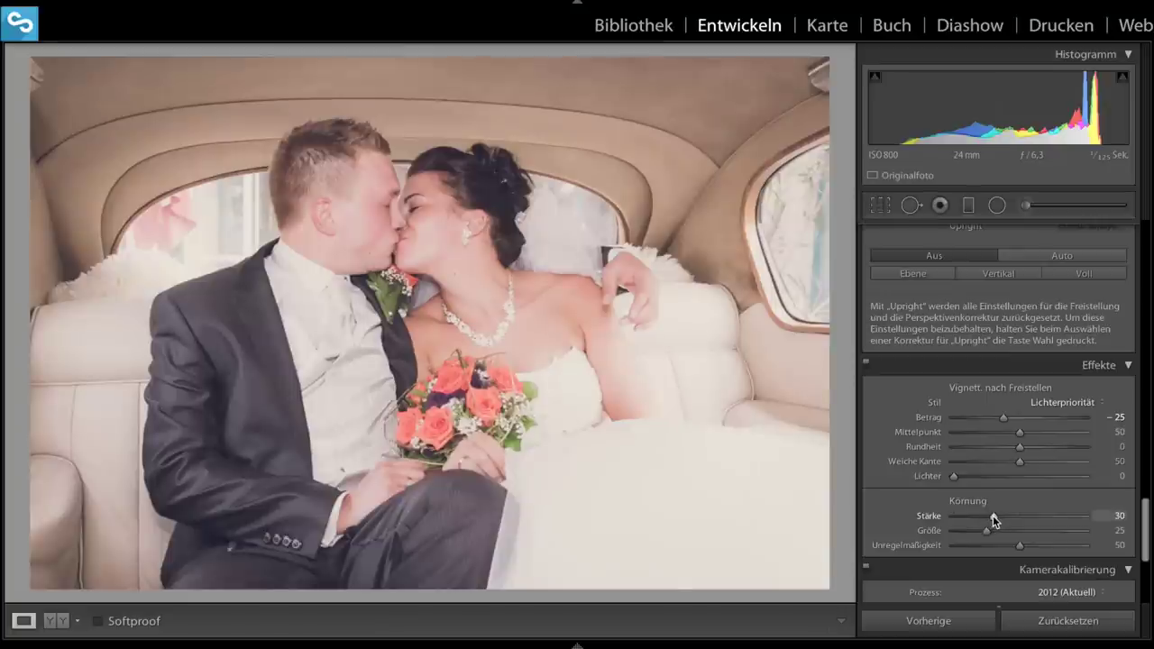